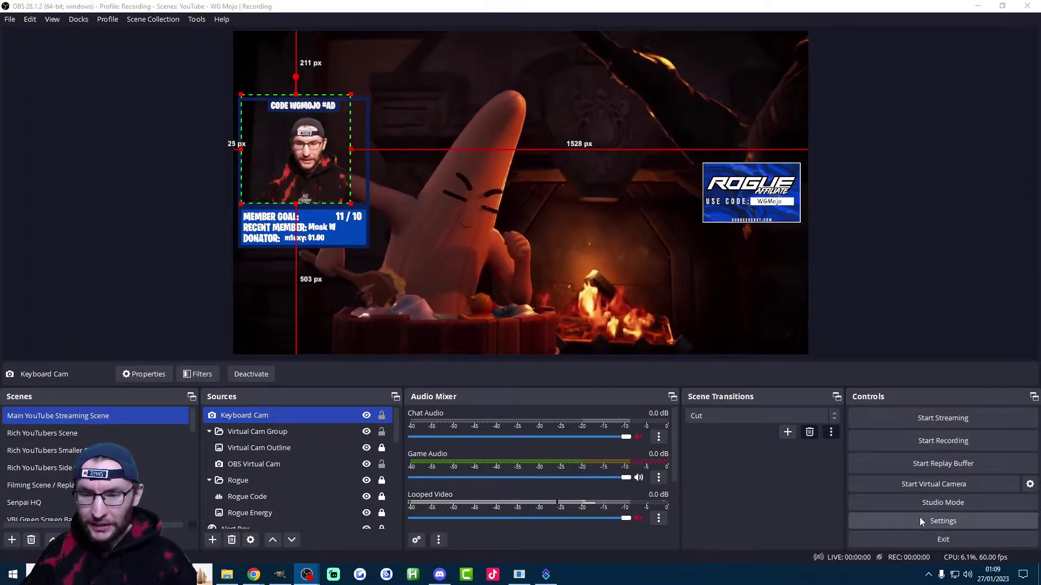
Step: Confirm OBS video settings use 1920x1080 base/output resolution and 60 FPS
left_click(916, 521)
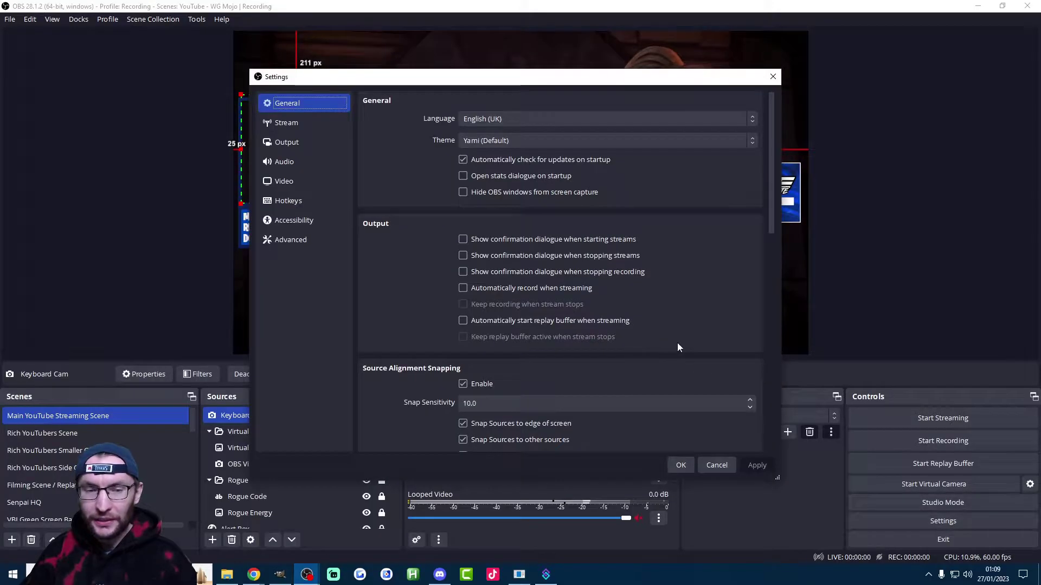
left_click(279, 183)
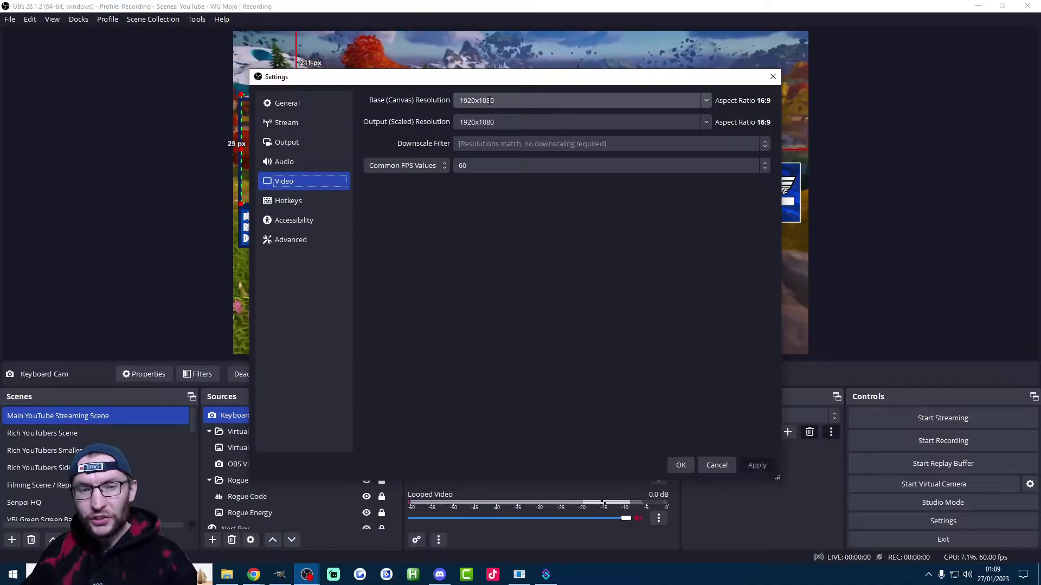
left_click(488, 121)
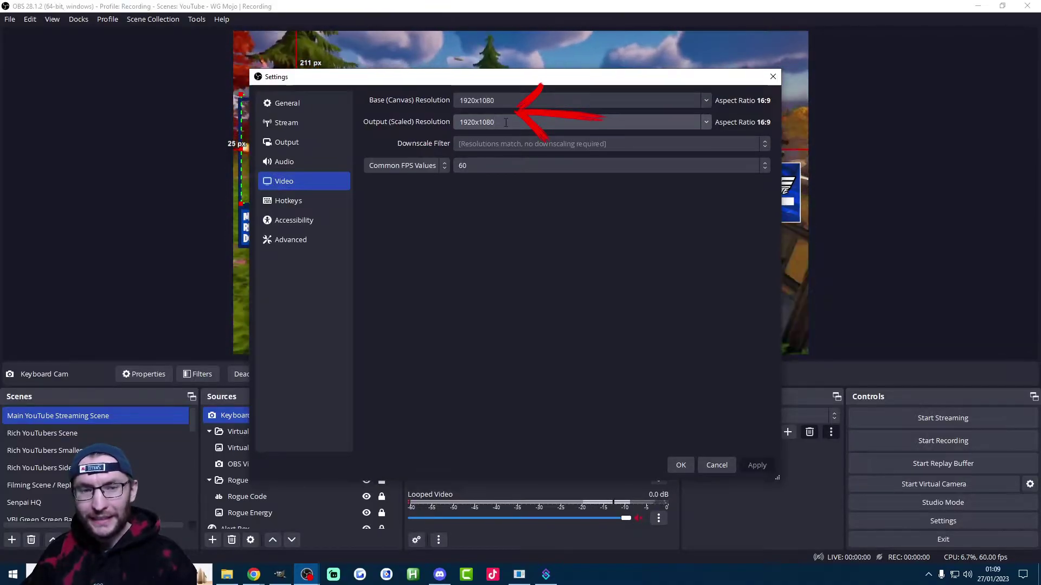
left_click(476, 170)
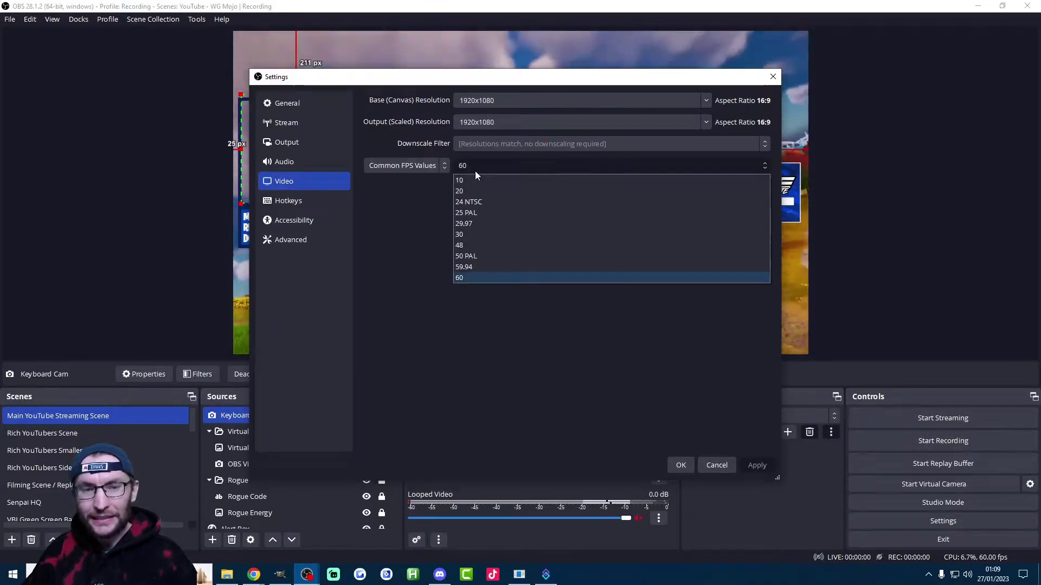
left_click(420, 273)
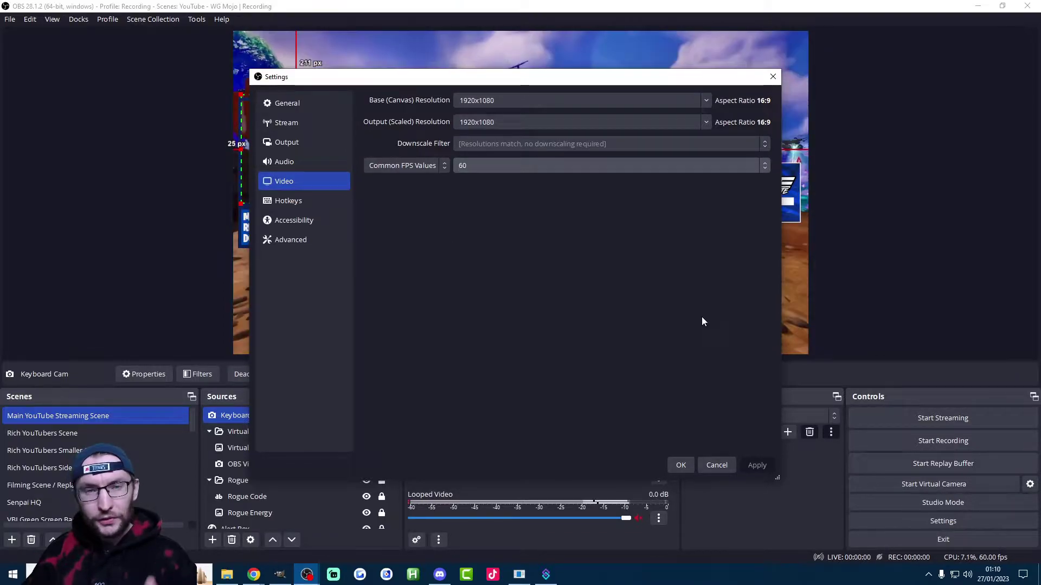
left_click(682, 465)
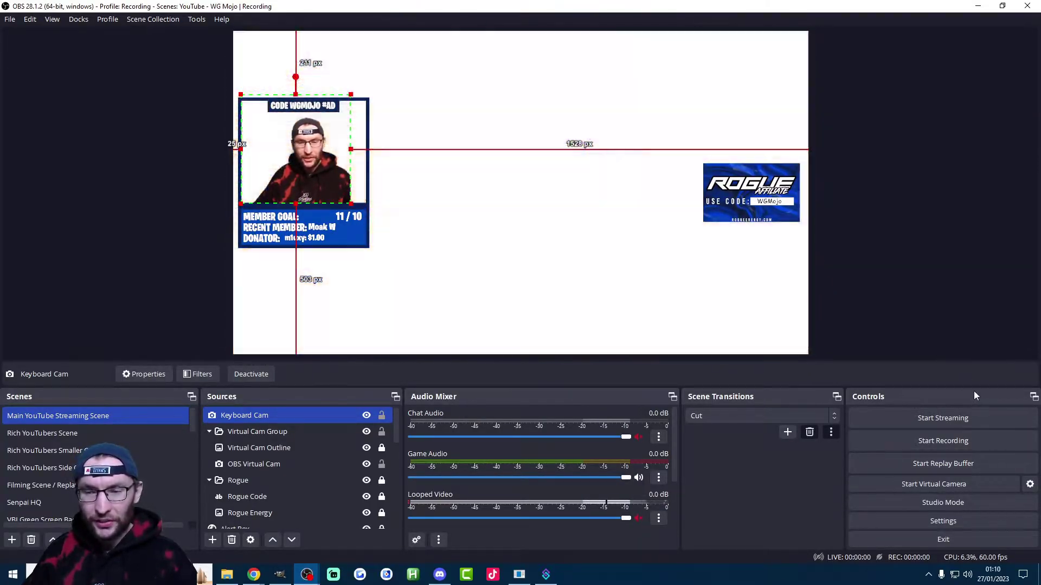
Step: Start the virtual camera with Internal output and Program Output (Default) as source
left_click(1030, 484)
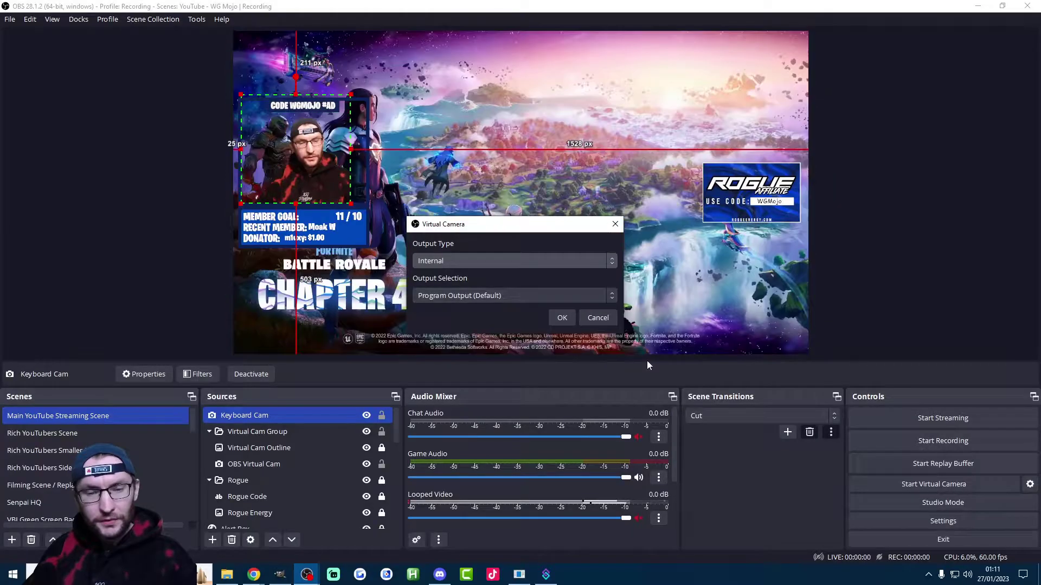
left_click(562, 318)
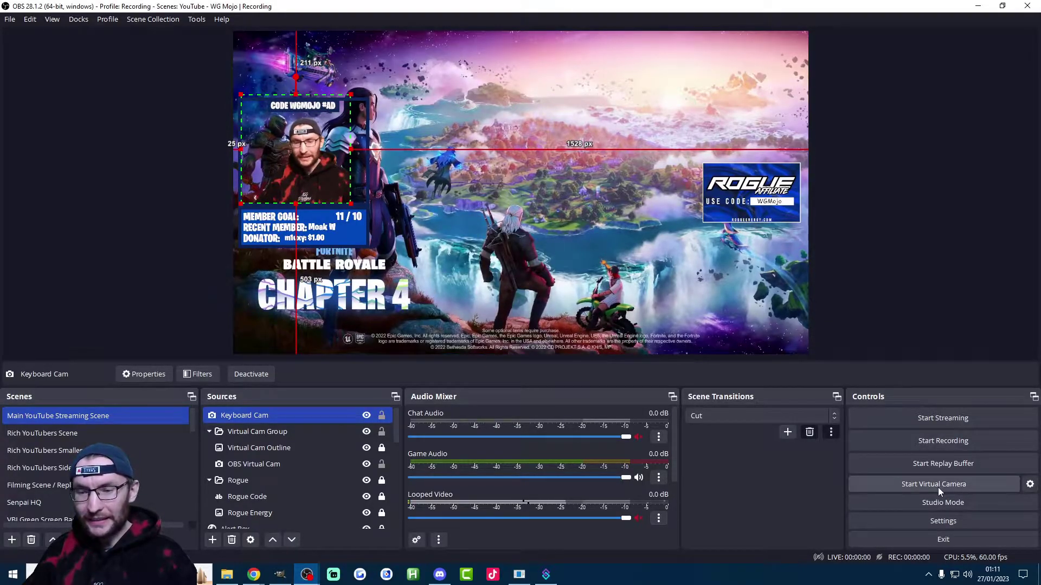
left_click(951, 487)
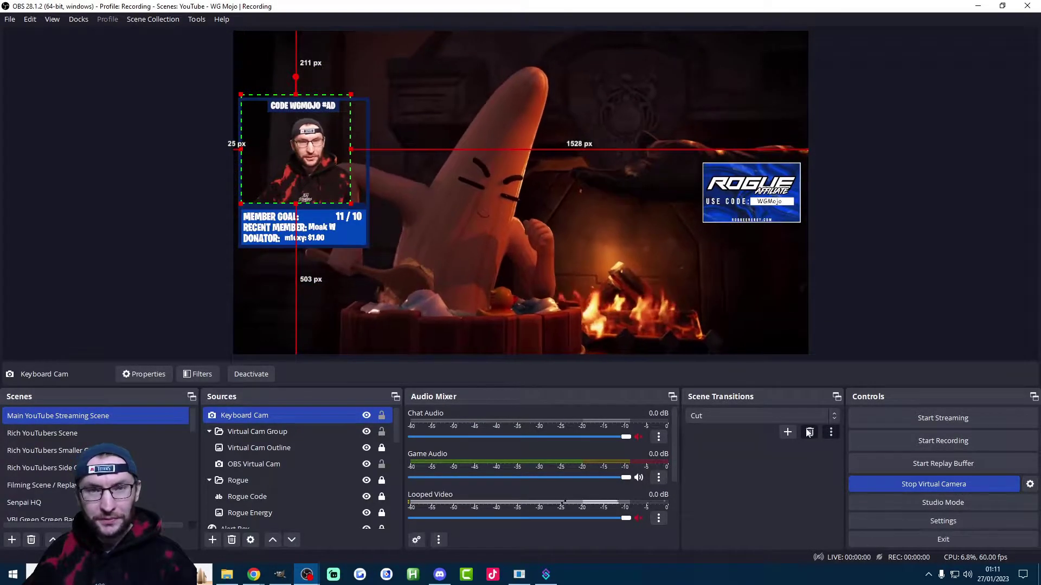
Step: Add OBS Virtual Camera as a camera source in Blank 1 at I420 1920x1080 60 FPS
key("alt+Tab")
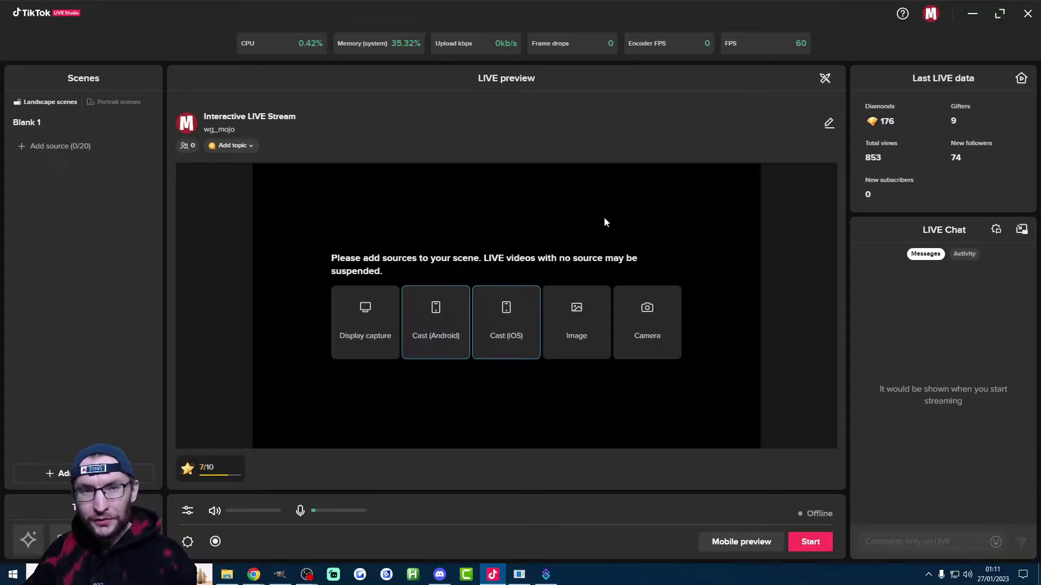
left_click(58, 147)
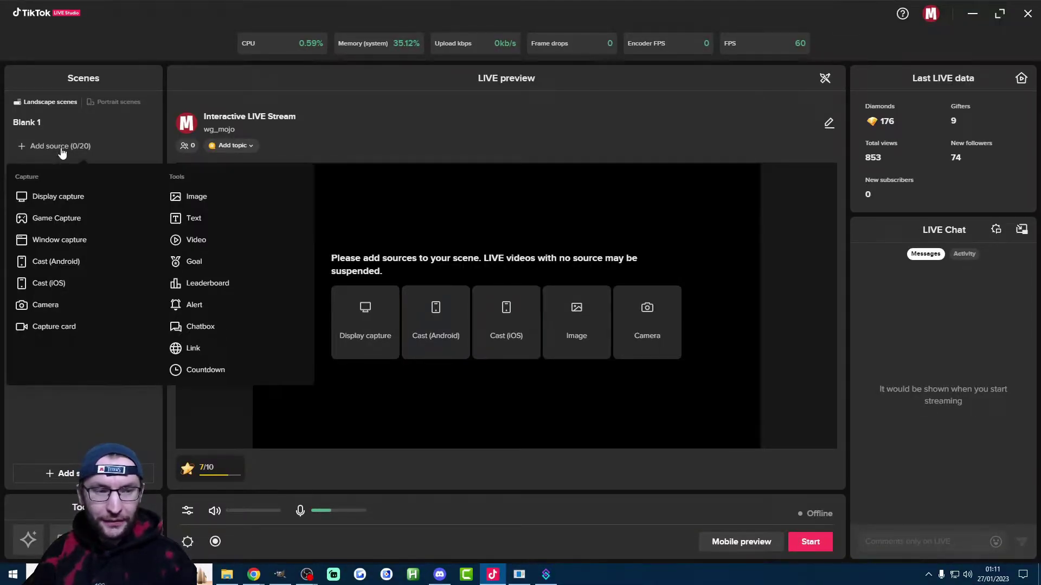
left_click(52, 306)
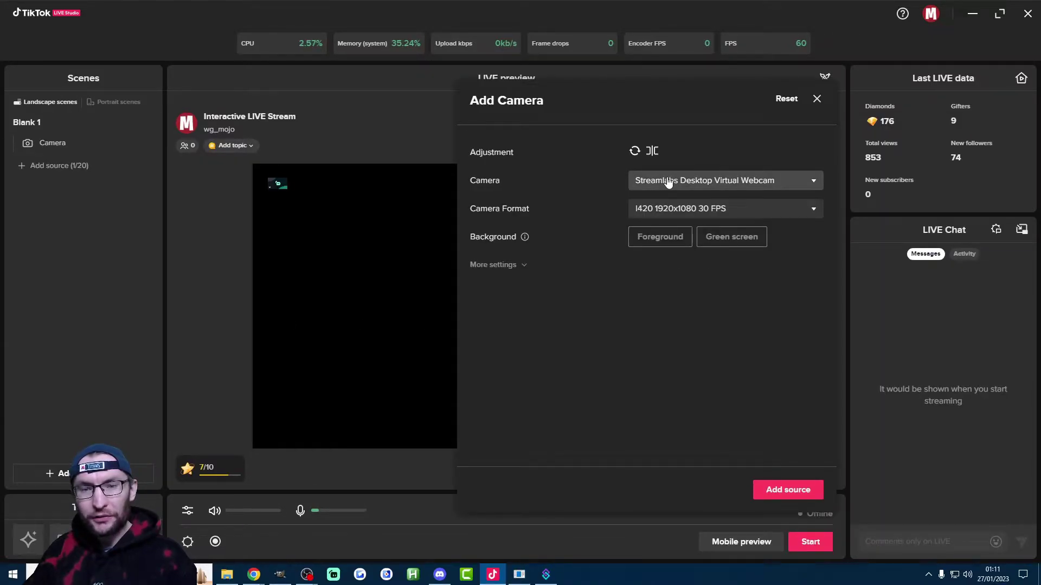
left_click(670, 182)
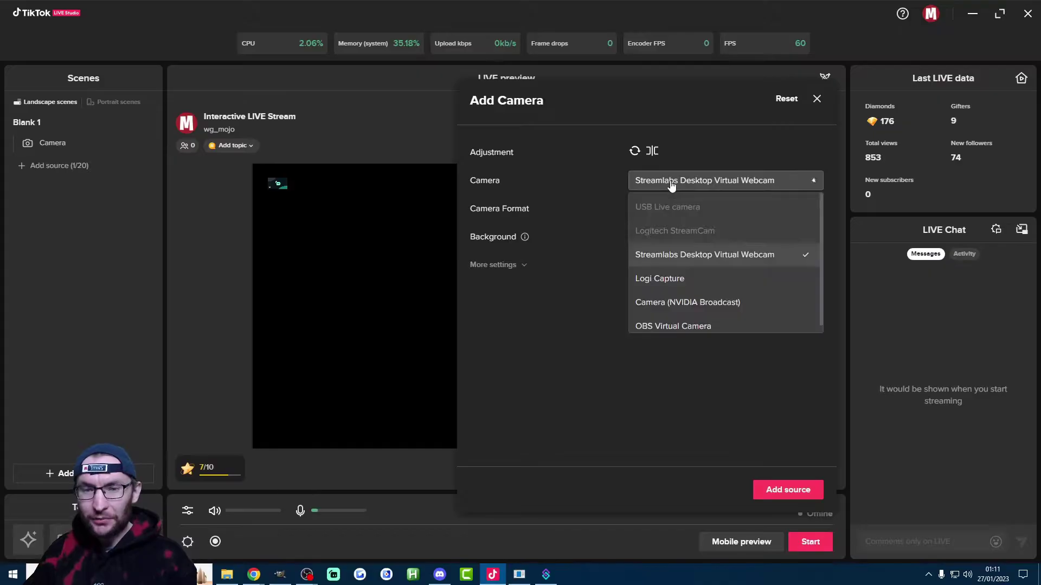
left_click(686, 322)
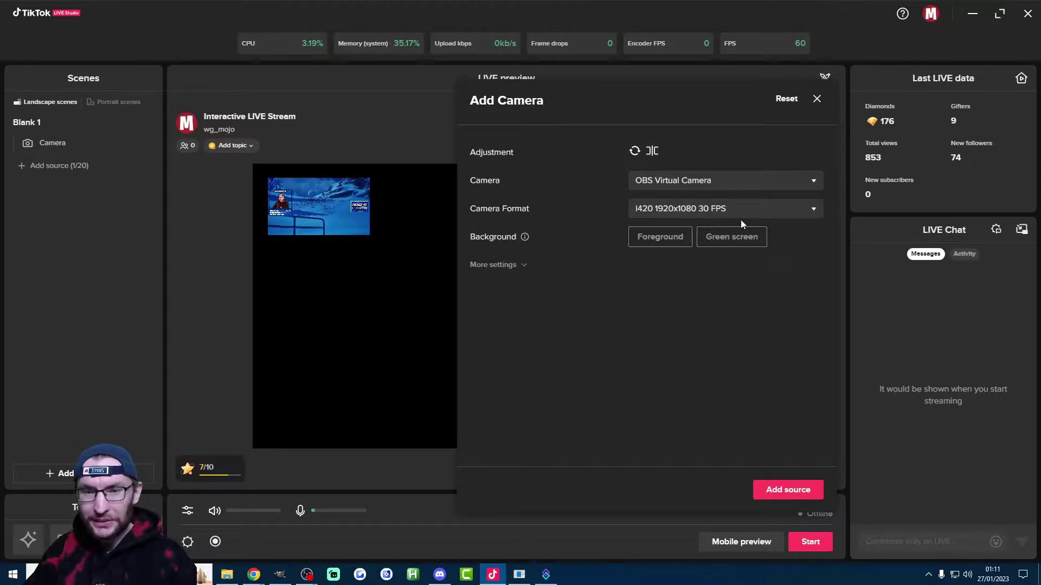
left_click(711, 212)
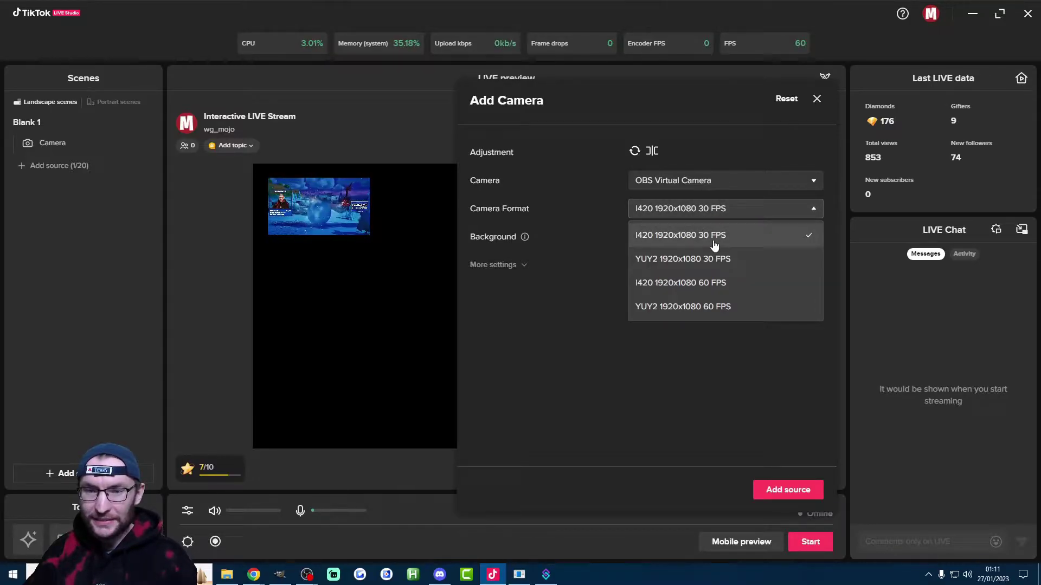
left_click(696, 284)
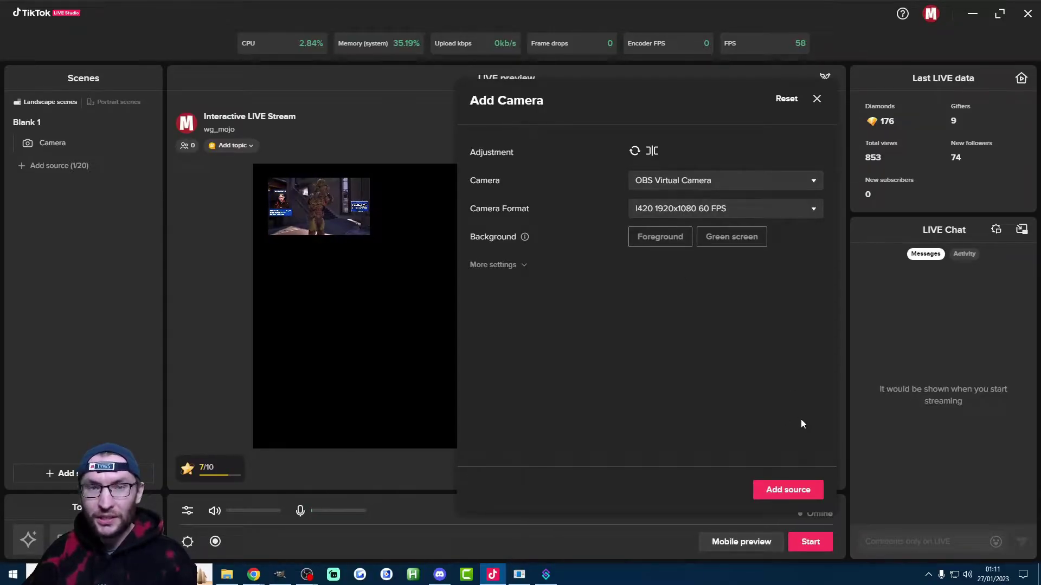
left_click(799, 490)
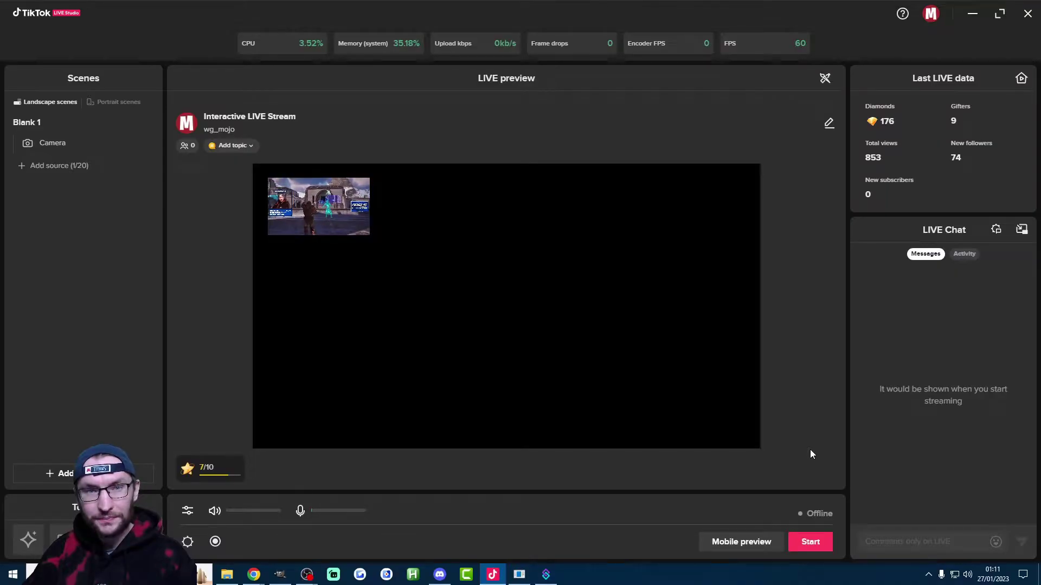
Step: Stretch the OBS camera feed to fill the landscape canvas and snap OBS to the right half
left_click(345, 227)
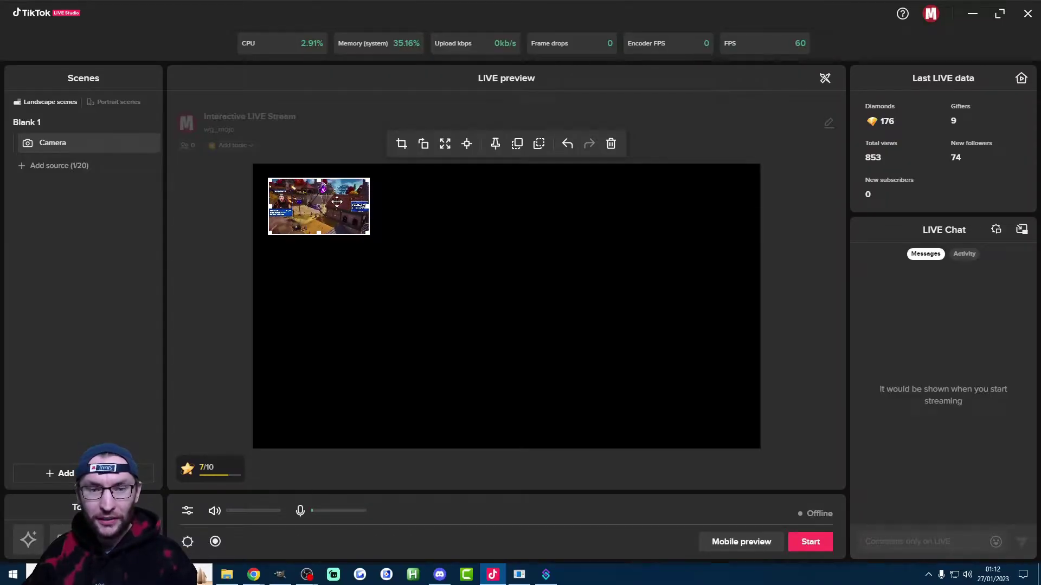
left_click(444, 144)
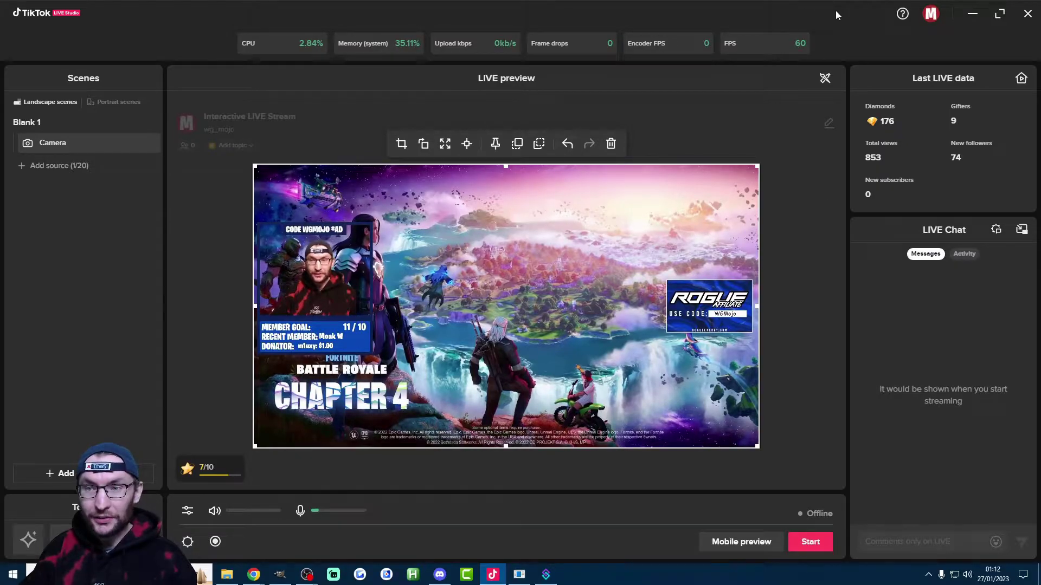
left_click_drag(827, 9, 575, 55)
left_click_drag(582, 7, 1040, 60)
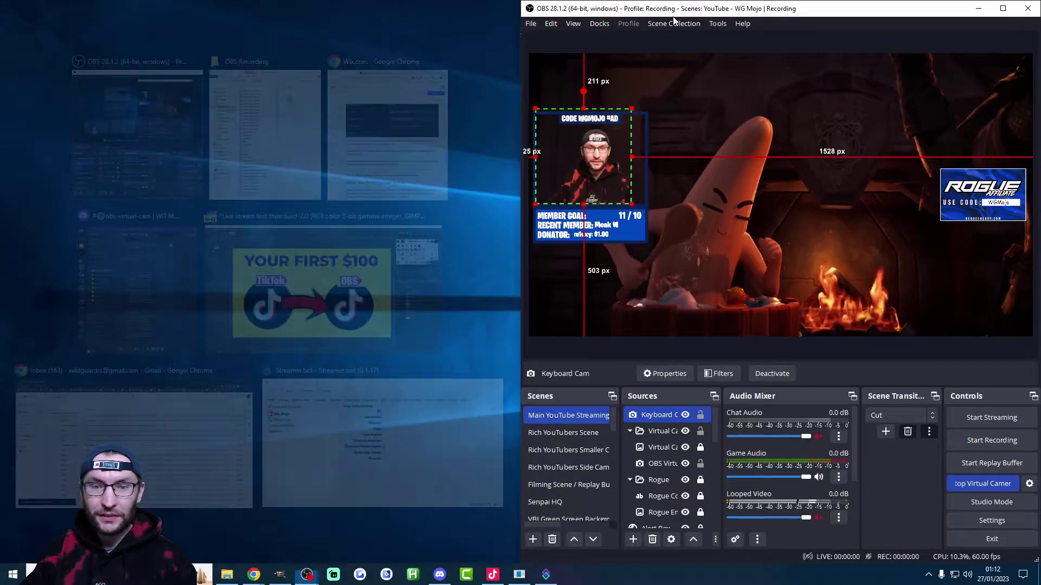
Step: Tile TikTok LIVE Studio on the left half and show the empty Blank portrait scene
left_click(695, 57)
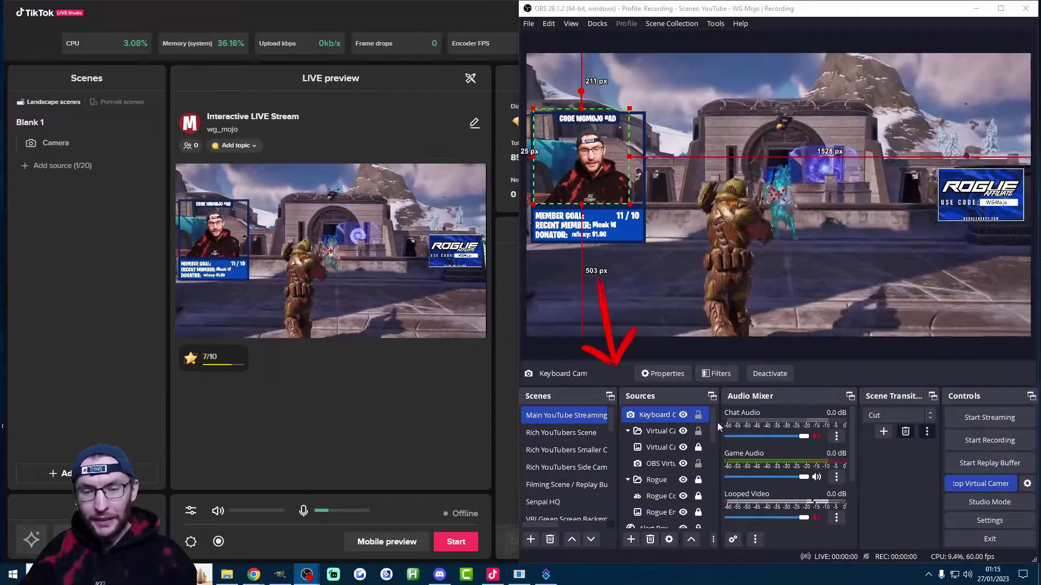
mouse_move(714, 423)
left_mouse_down()
mouse_move(717, 509)
mouse_move(713, 415)
left_mouse_up()
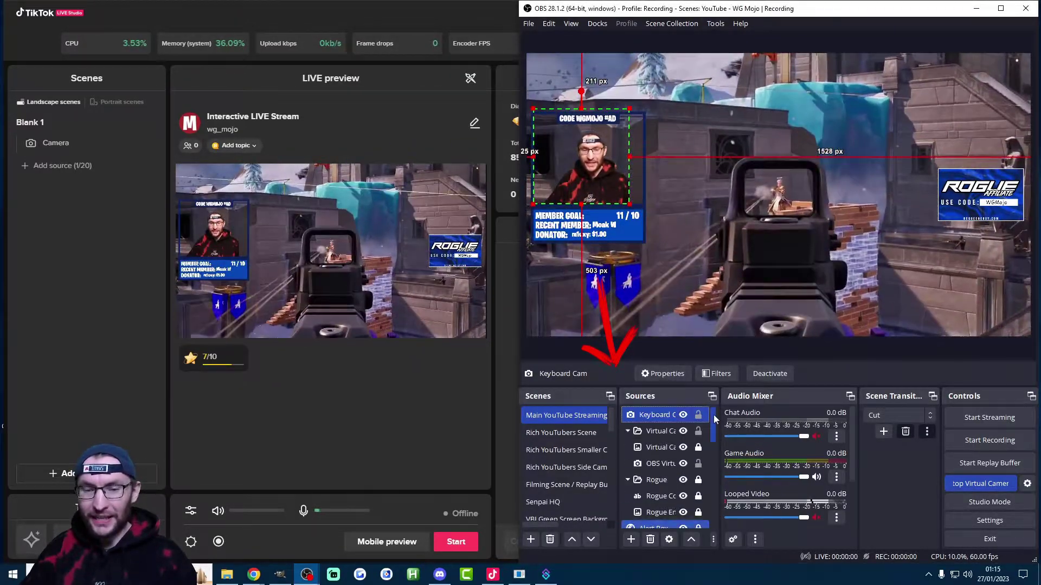
mouse_move(611, 420)
left_mouse_down()
mouse_move(615, 466)
mouse_move(616, 400)
left_mouse_up()
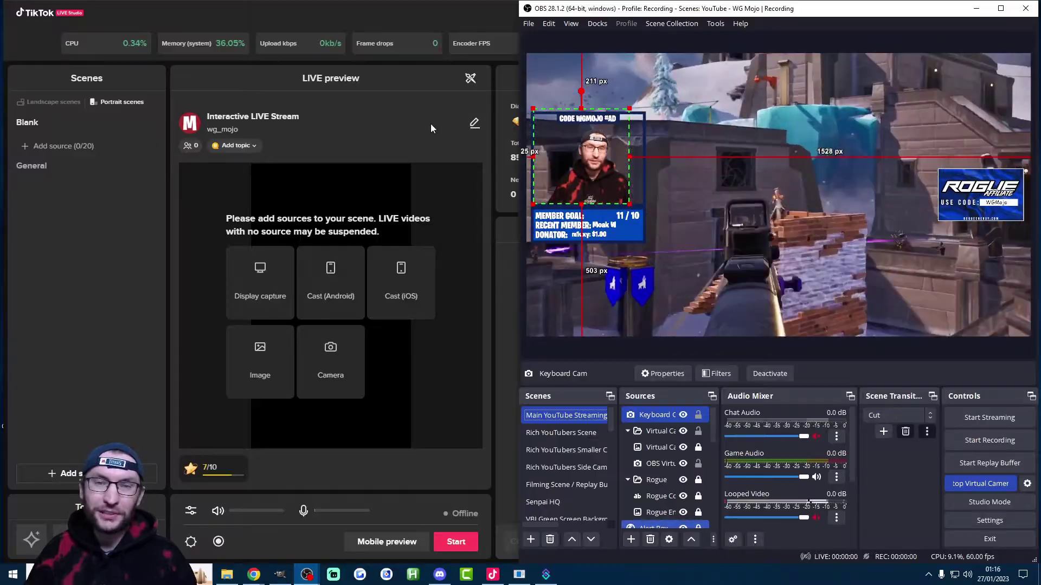
Step: Add OBS Virtual Camera to the portrait Blank scene with I420 1920x1080 60 FPS format
left_click(333, 362)
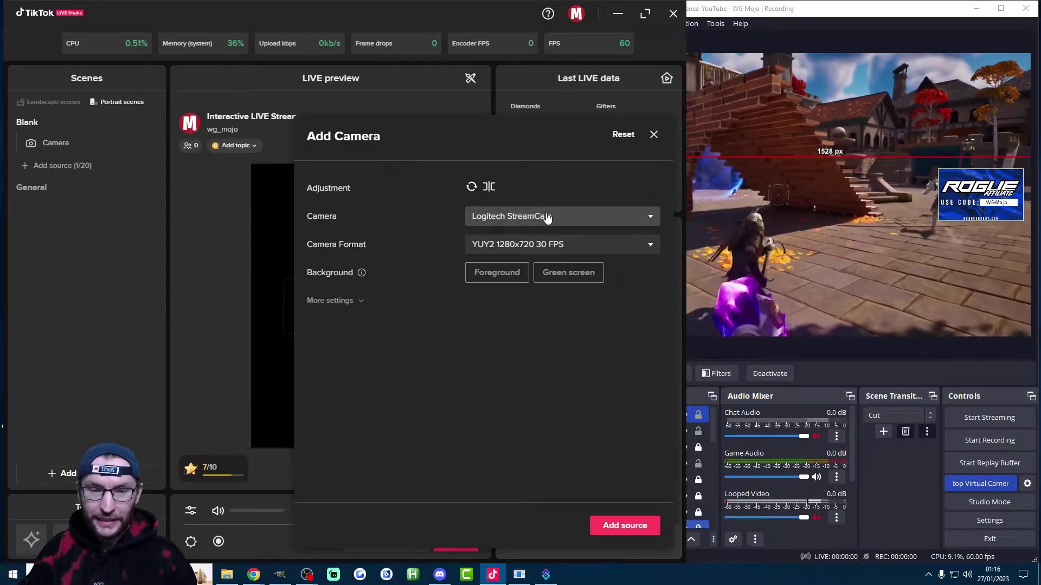
left_click(548, 218)
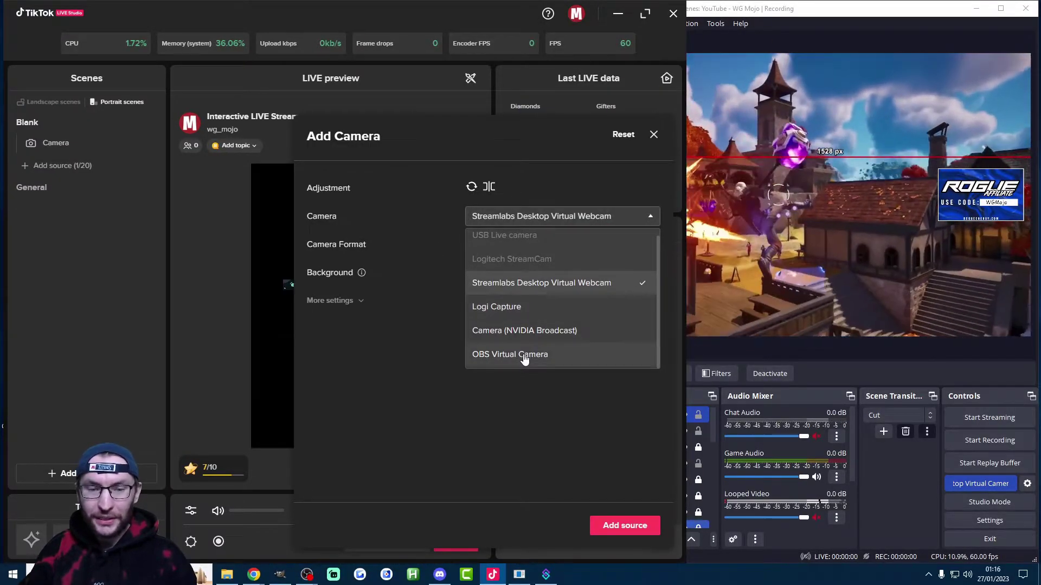
left_click(525, 361)
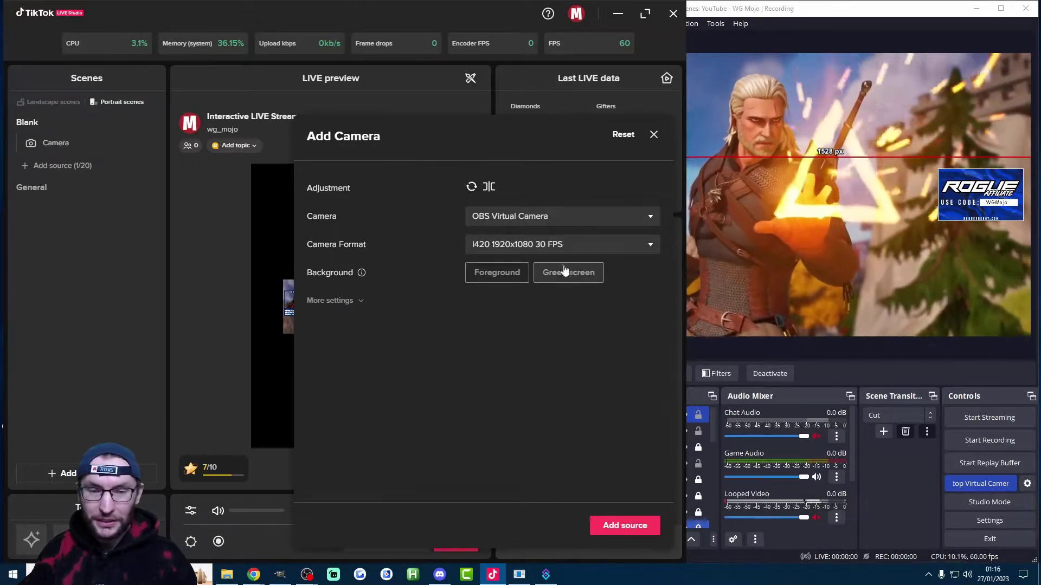
left_click(569, 244)
left_click(592, 319)
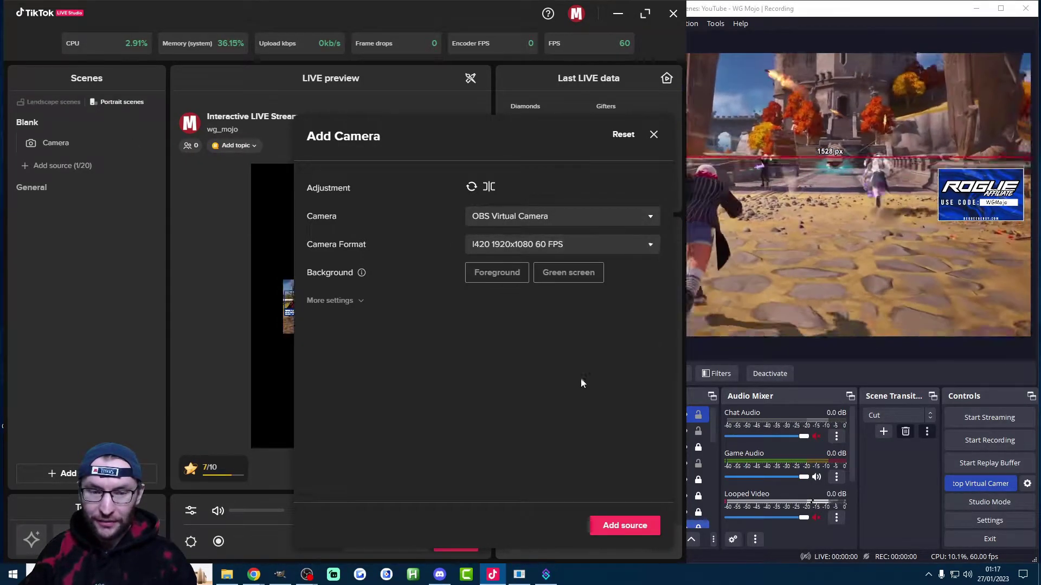
left_click(629, 527)
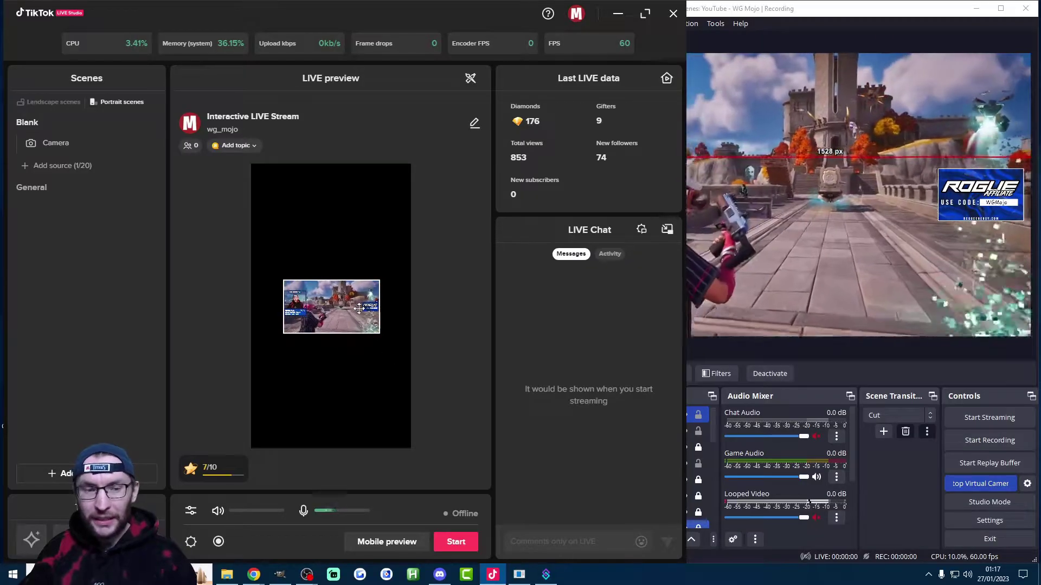
Step: Crop the virtual camera's right, top and bottom edges down to the webcam panel
left_click(359, 307)
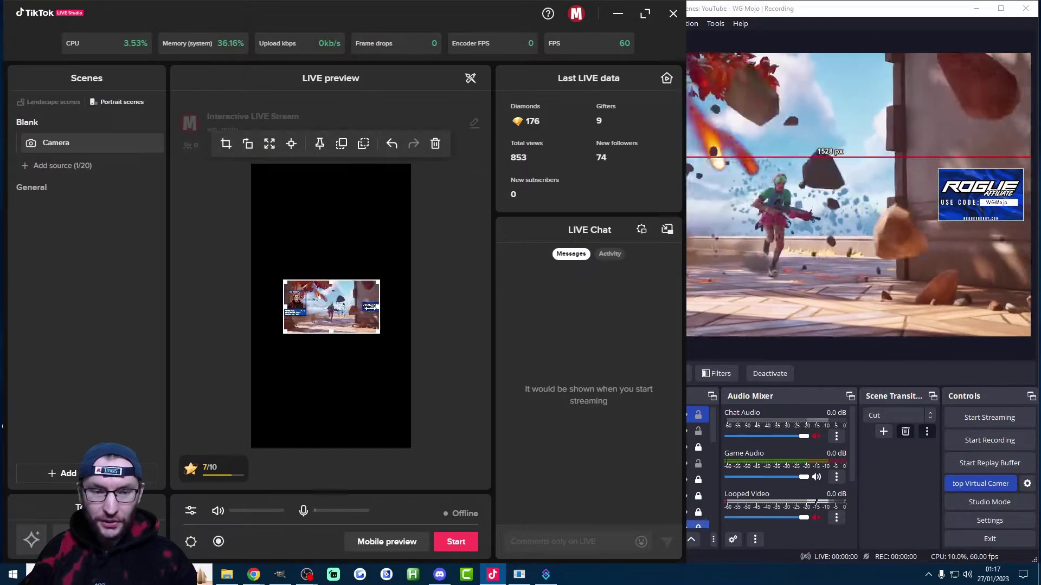
left_click_drag(379, 307, 380, 334)
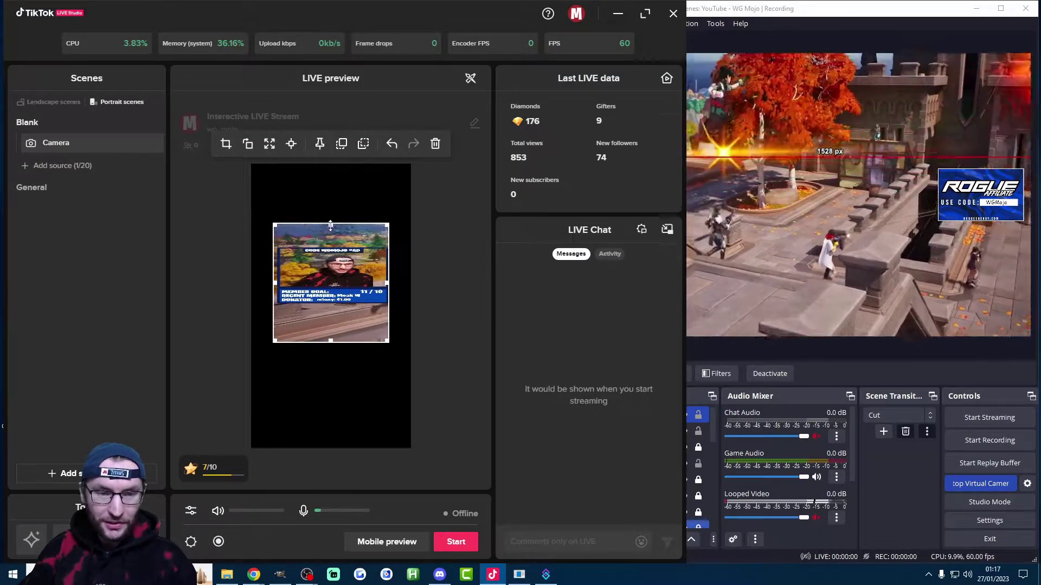
left_click_drag(330, 225, 330, 247)
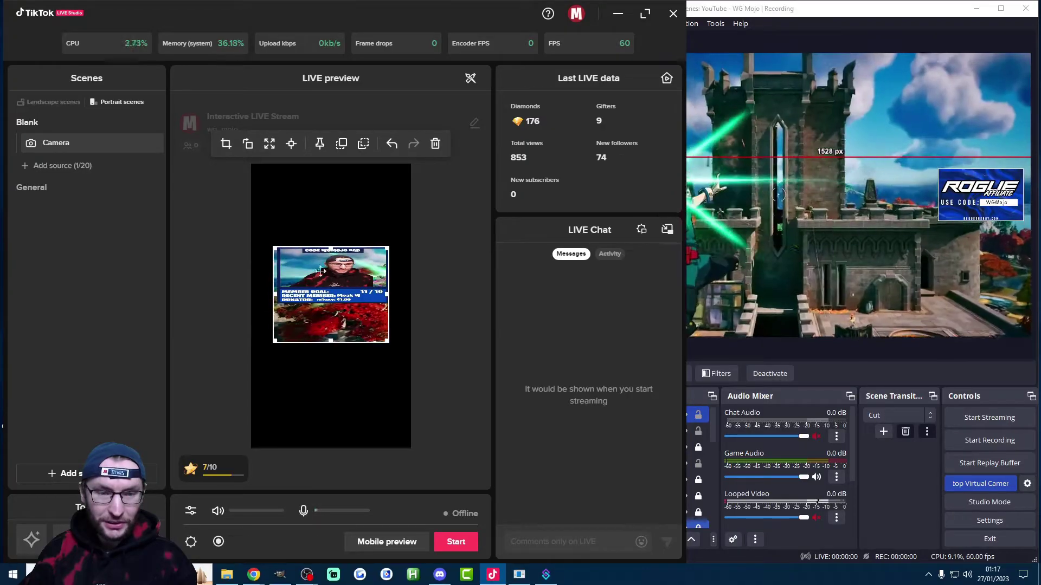
left_click_drag(333, 343, 333, 291)
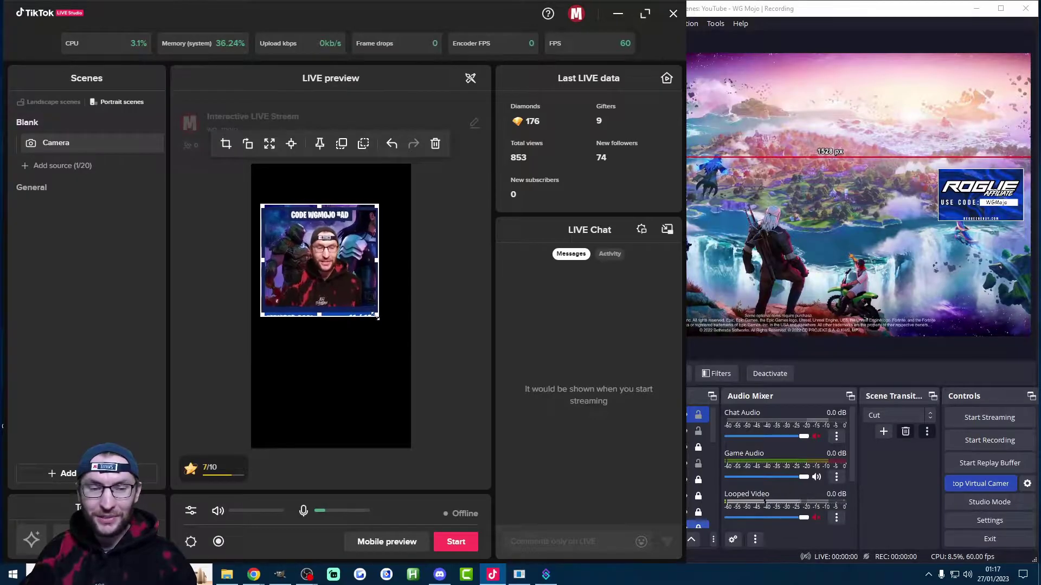
Step: Resize the webcam box, move it near the portrait frame's top, and return to OBS
left_click_drag(377, 316, 397, 348)
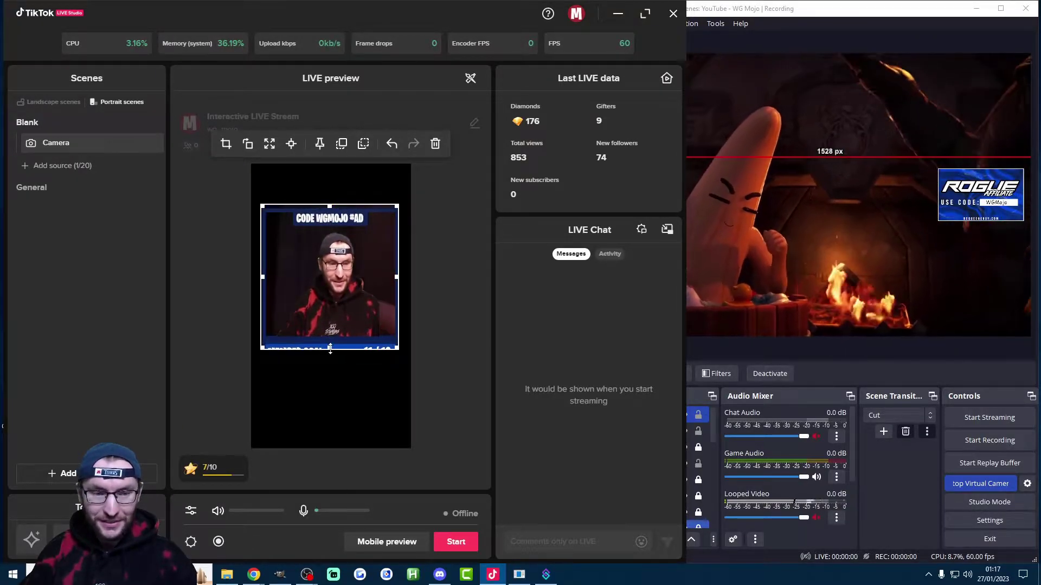
left_click_drag(330, 344, 330, 261)
left_click_drag(357, 228, 357, 255)
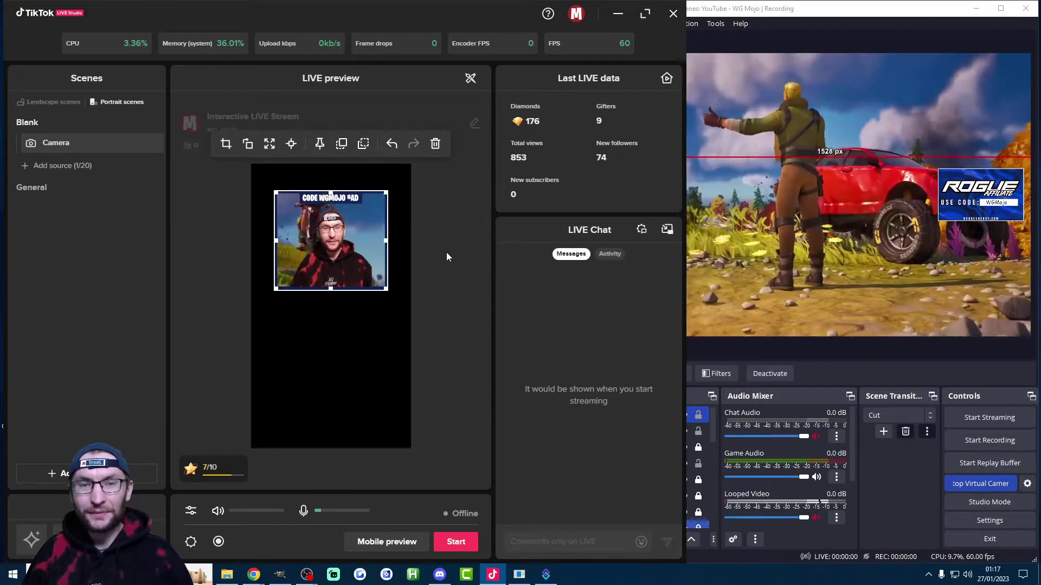
left_click(748, 24)
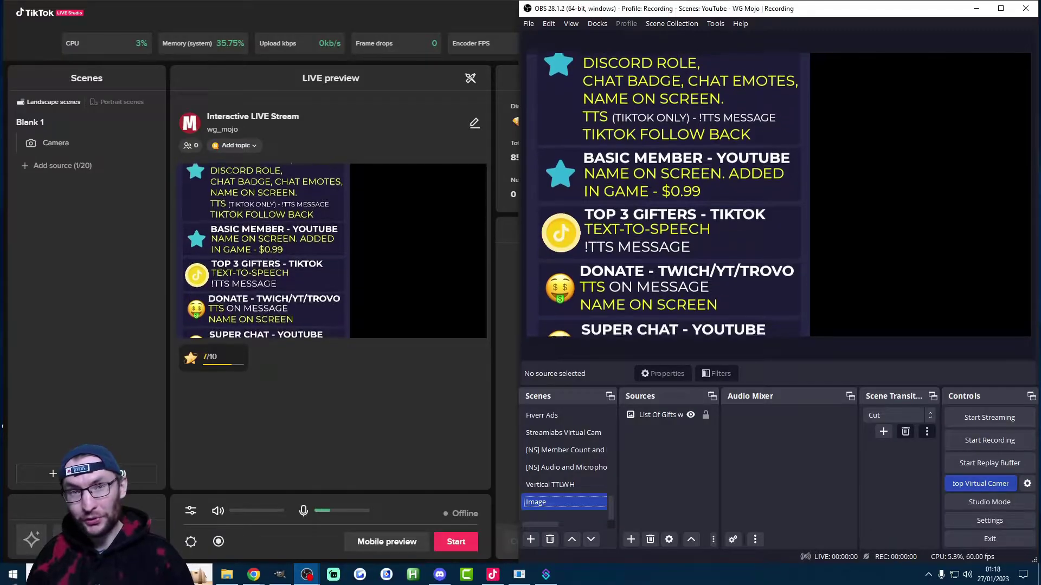
Step: Replace List Of Gifts with an Image 2 source using mojo list of incentives.png
left_click(650, 540)
left_click(631, 539)
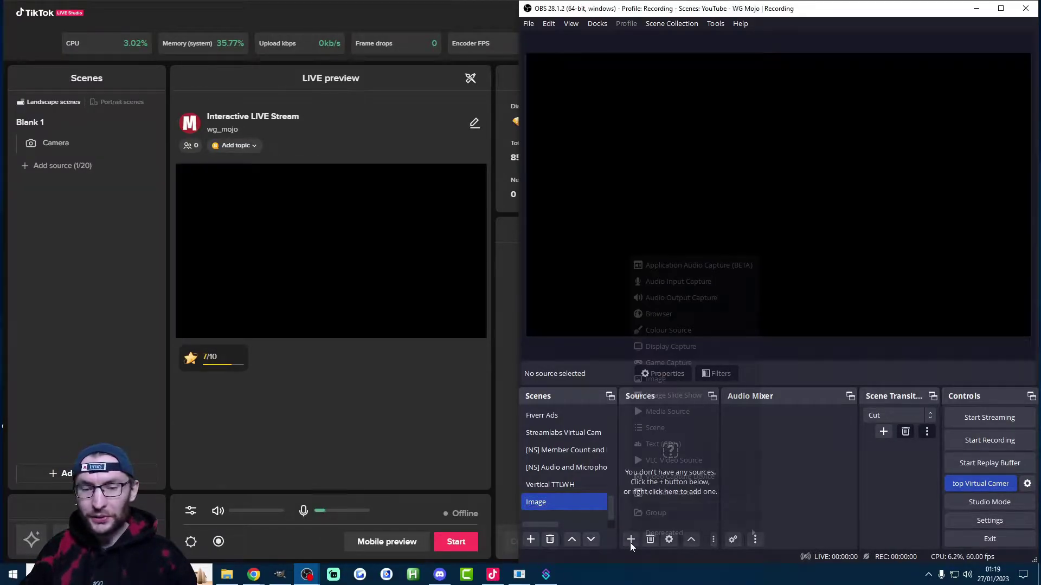
left_click(659, 379)
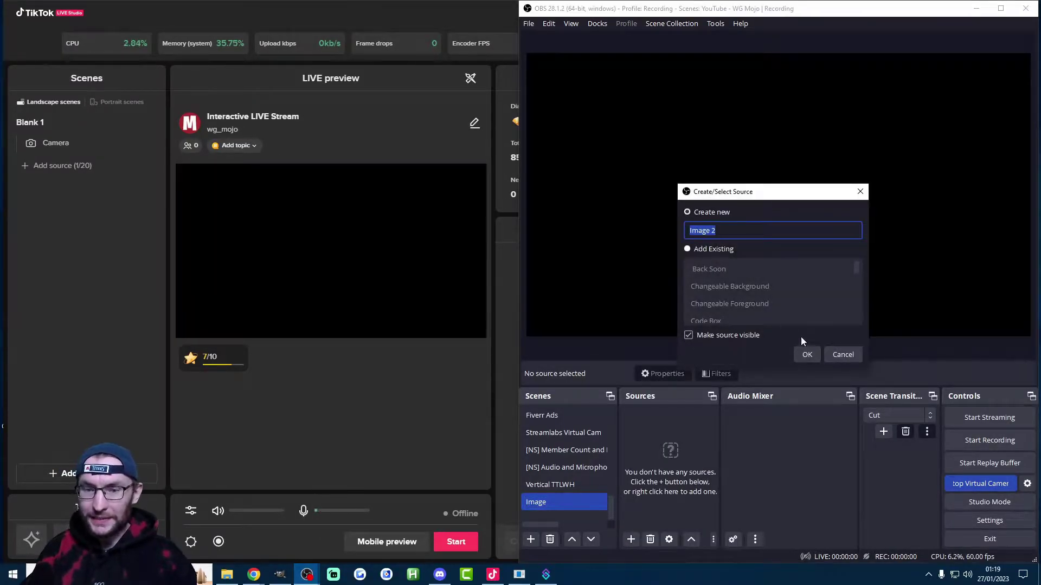
left_click(813, 354)
left_click(927, 292)
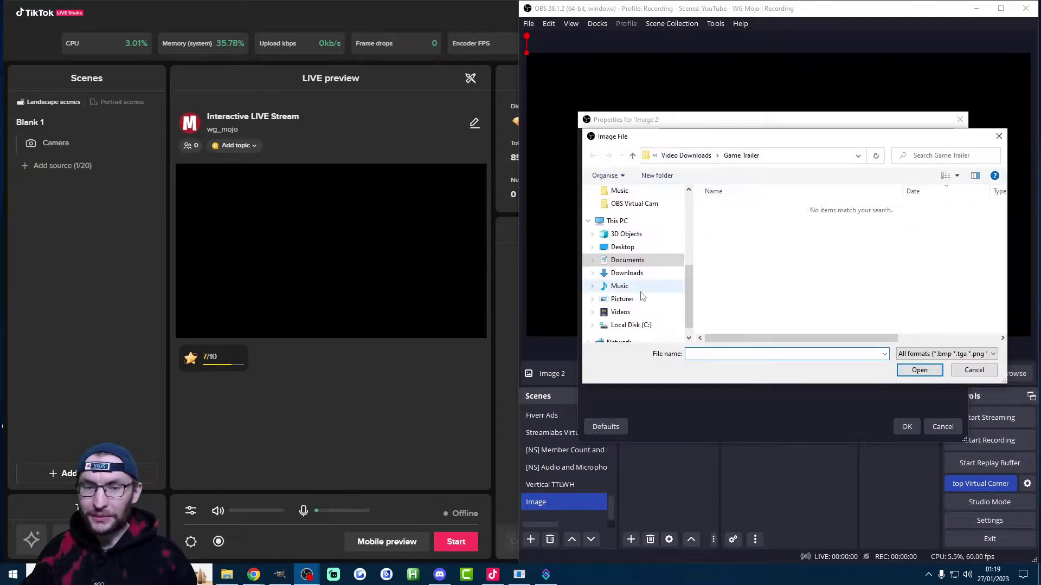
scroll(642, 293, "up", 3)
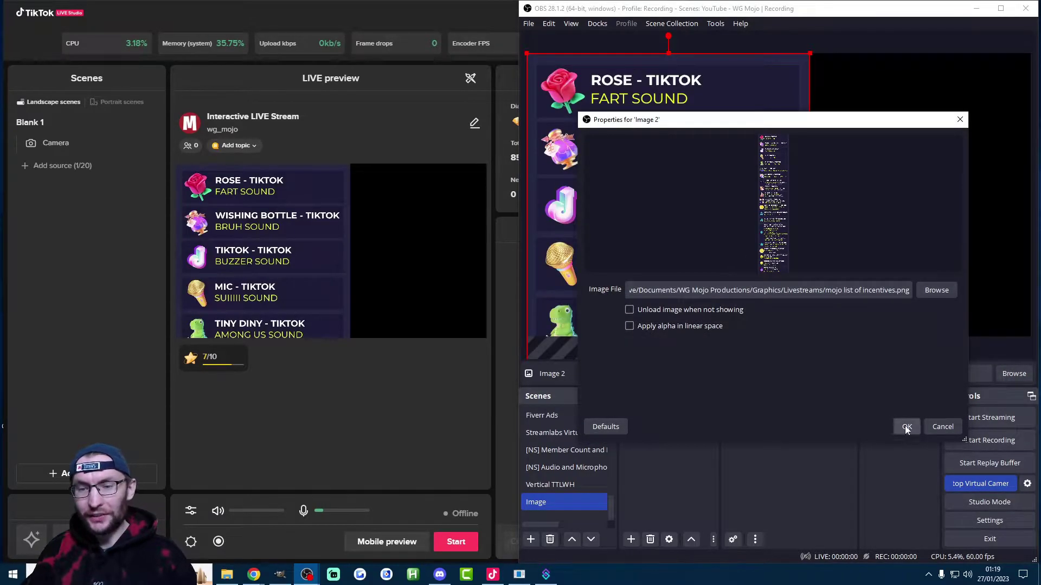
left_click(906, 428)
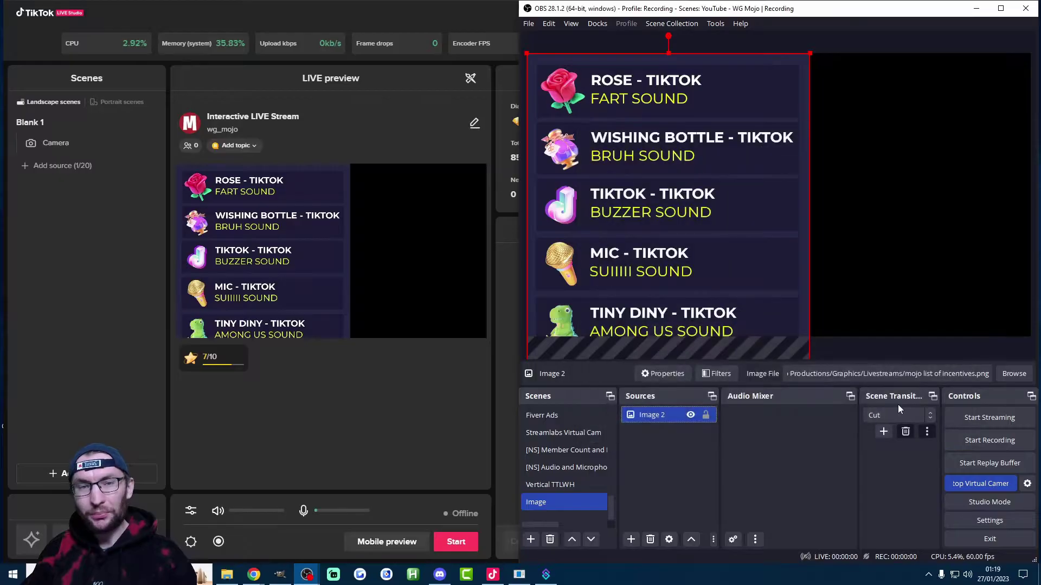
Step: Add a Scroll filter to Image 2 with vertical speed 114
right_click(648, 417)
left_click(667, 394)
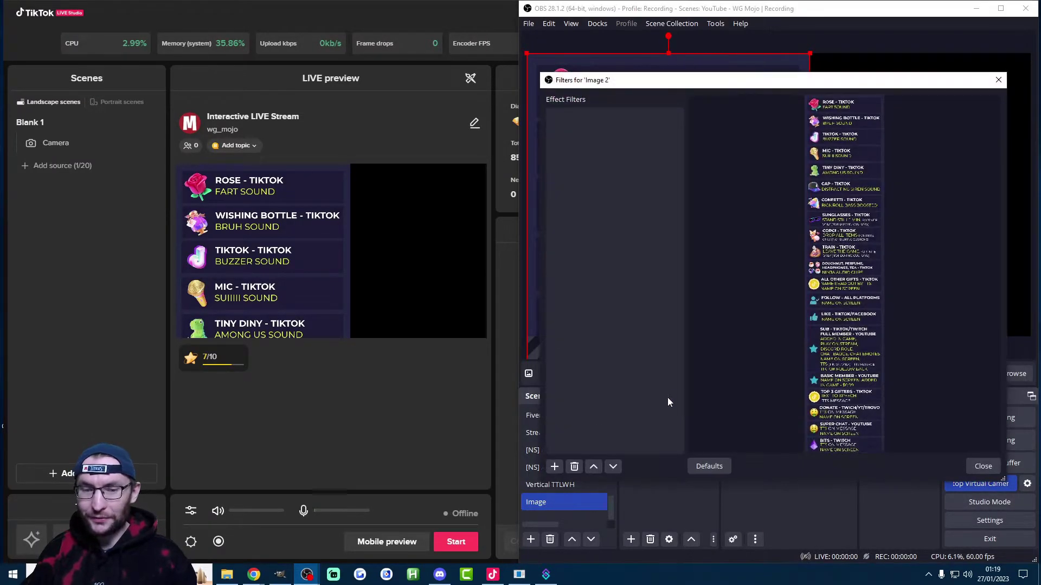
left_click(554, 467)
left_click(587, 438)
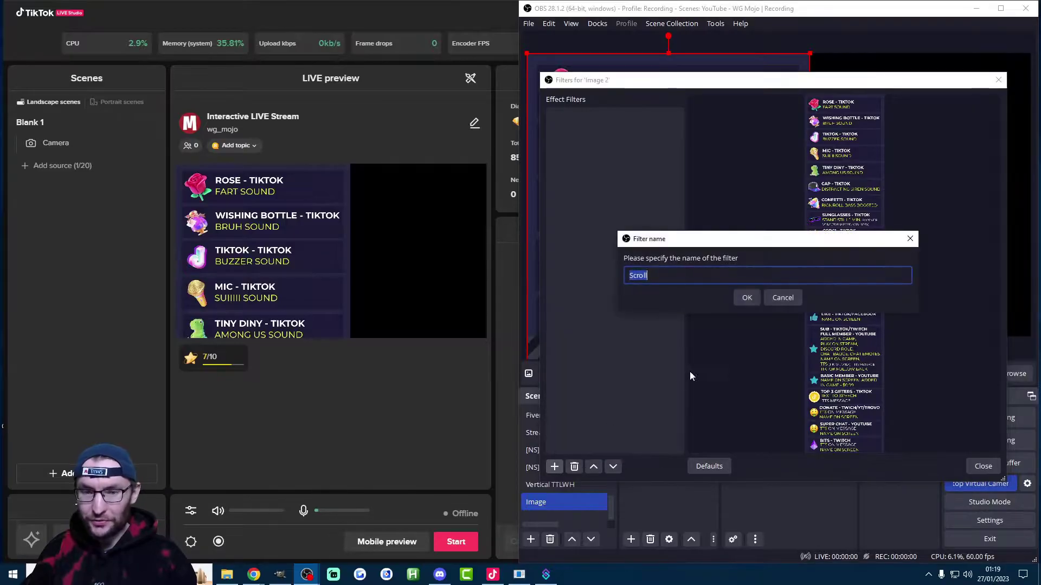
left_click(746, 298)
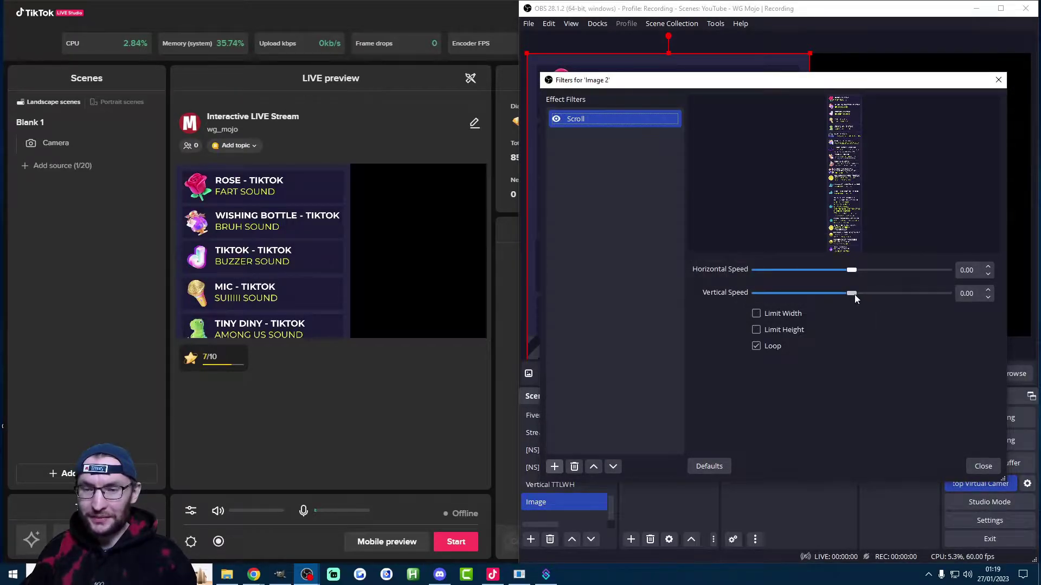
left_click_drag(854, 295, 876, 297)
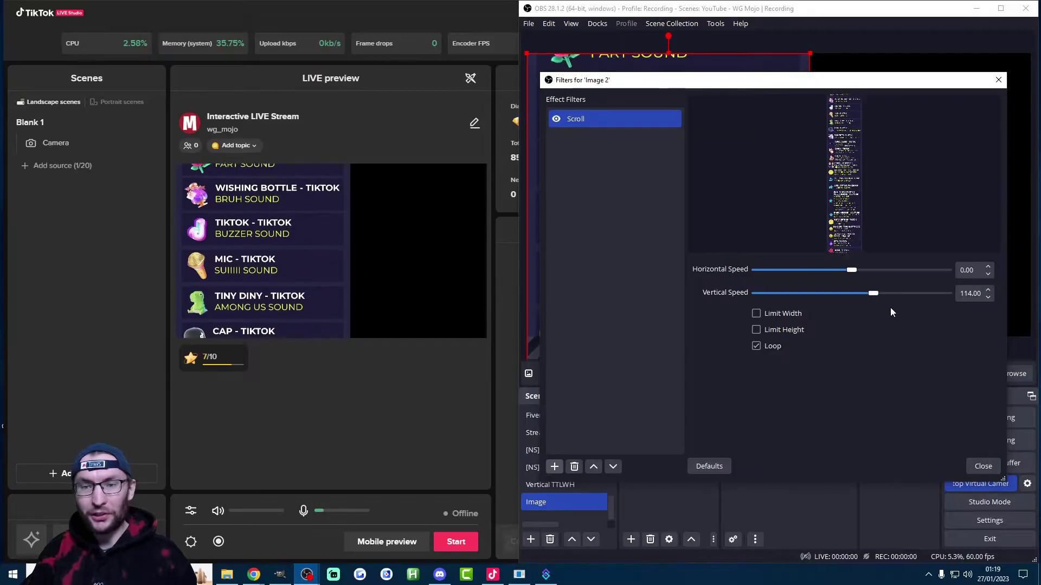
left_click(981, 467)
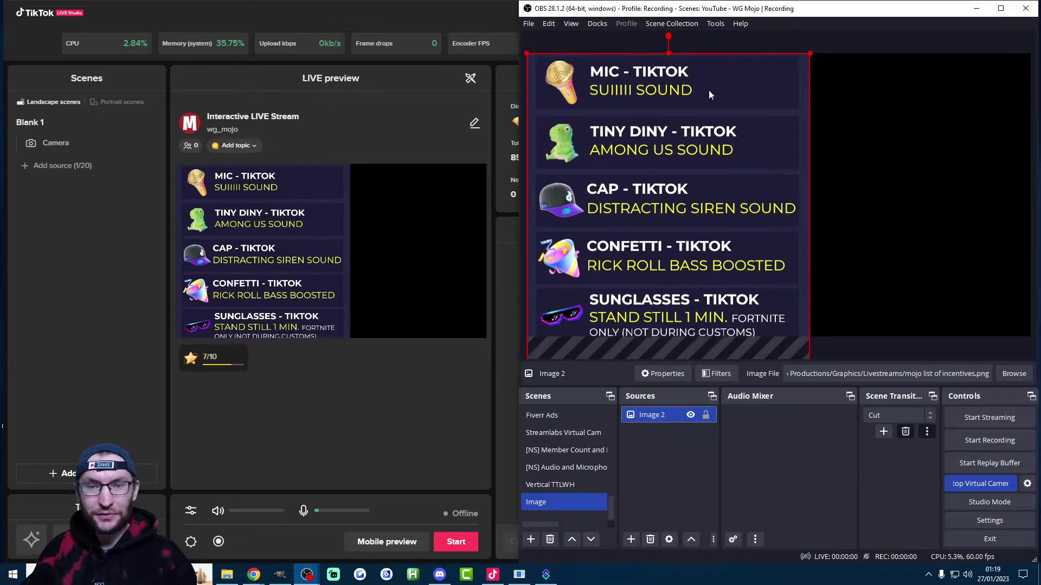
Step: Trim the incentives feed's right edge, shrink it, and move it to the preview's right side
left_click(348, 19)
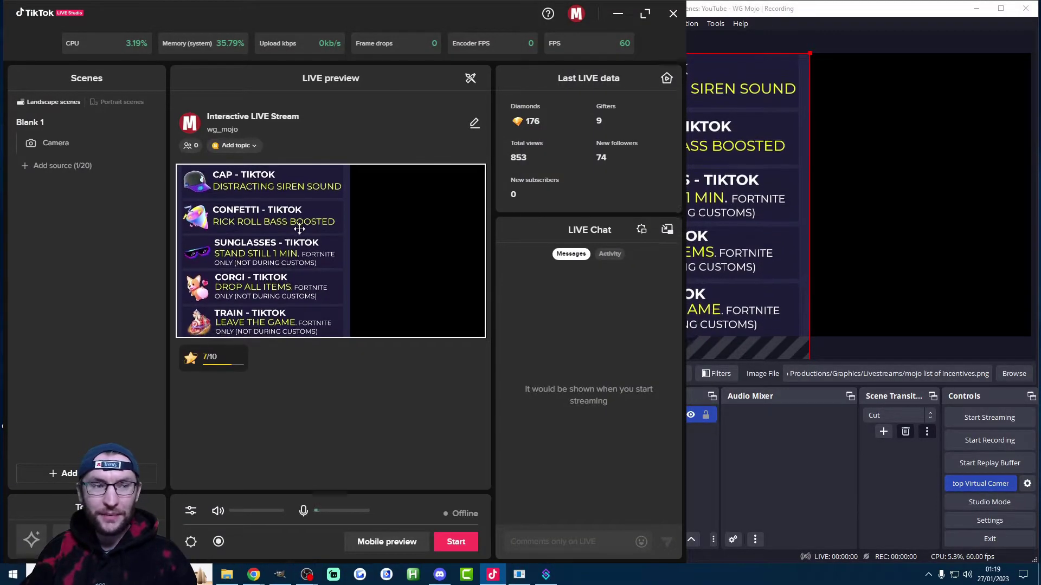
left_click(332, 220)
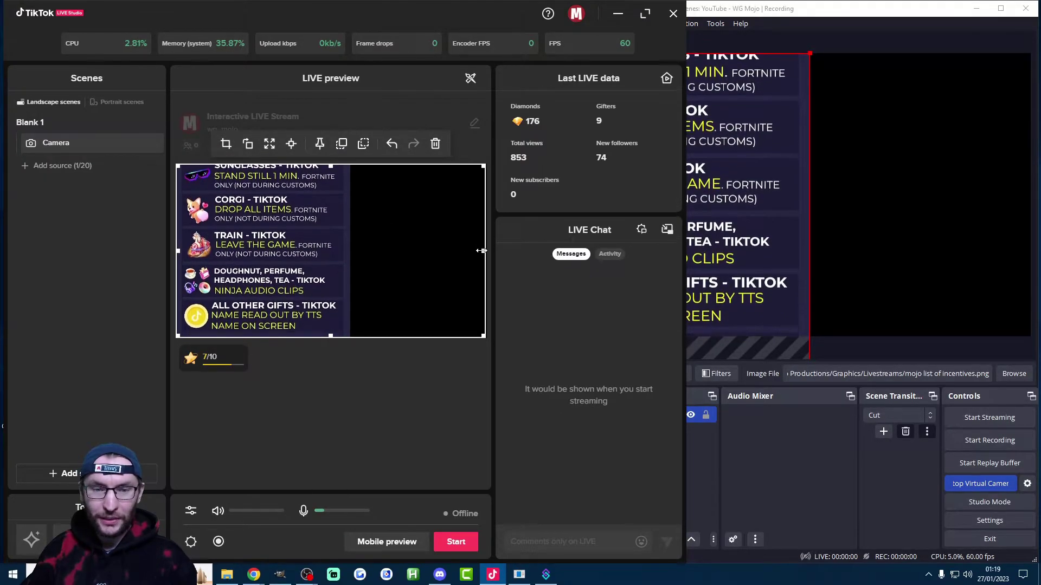
left_click_drag(475, 249, 348, 251)
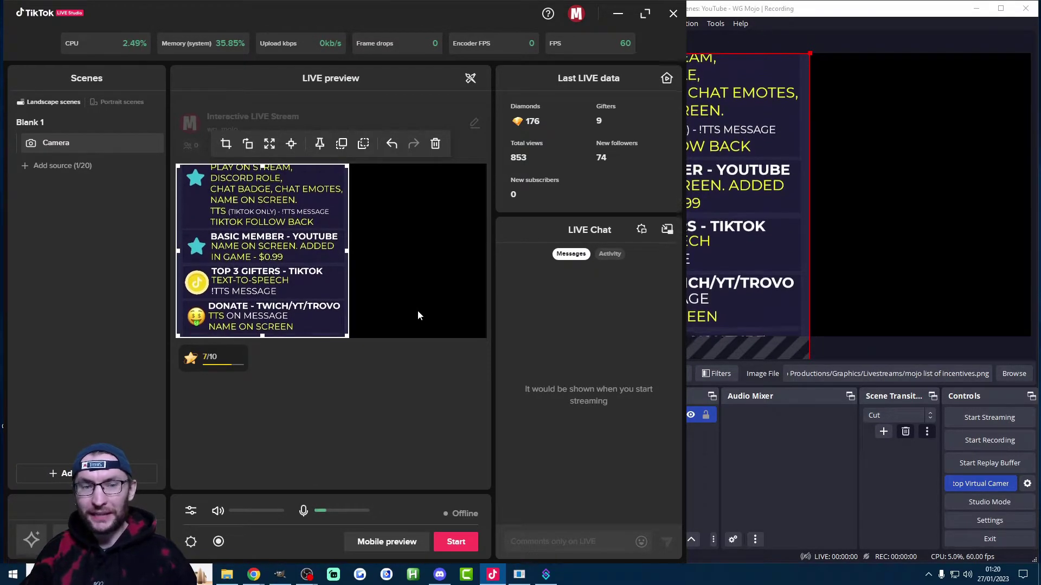
left_click_drag(347, 337, 265, 262)
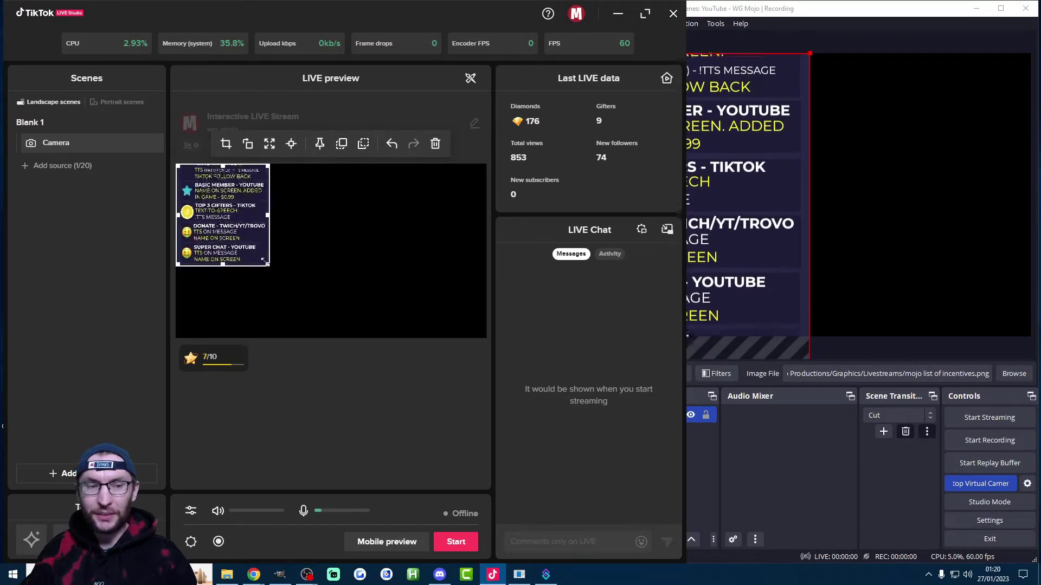
left_click_drag(245, 218, 468, 251)
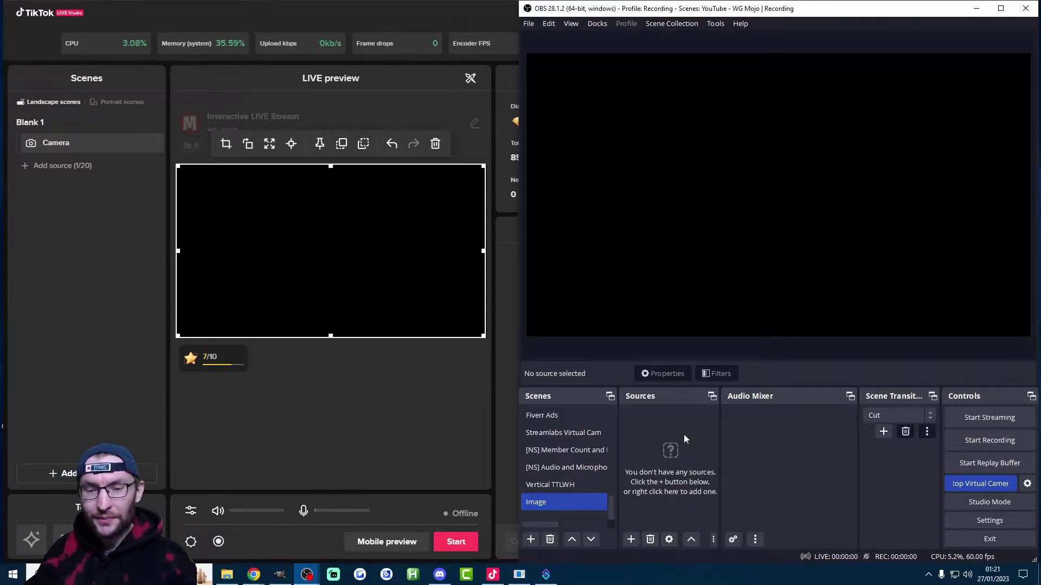
Step: Open the Sources add menu in OBS Studio's Image scene
left_click(631, 539)
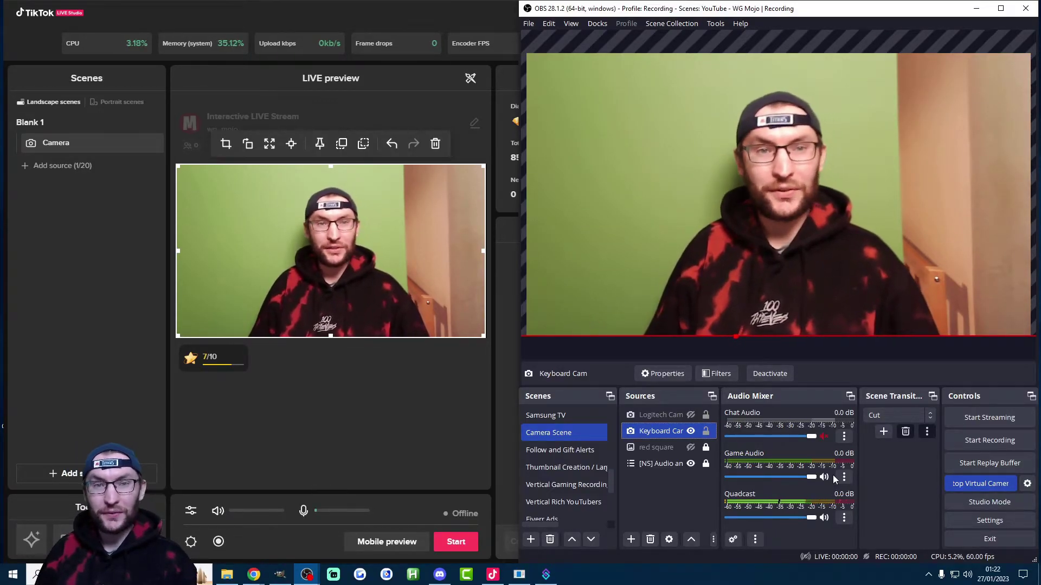
Step: Switch OBS to the Main YouTube Streaming scene with the F1 hotkey
key("F1")
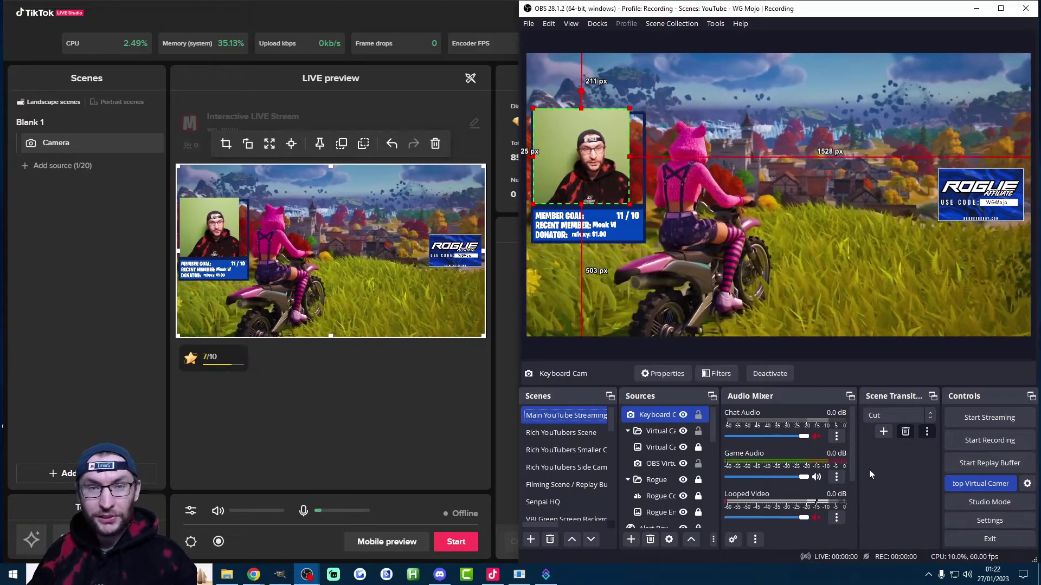